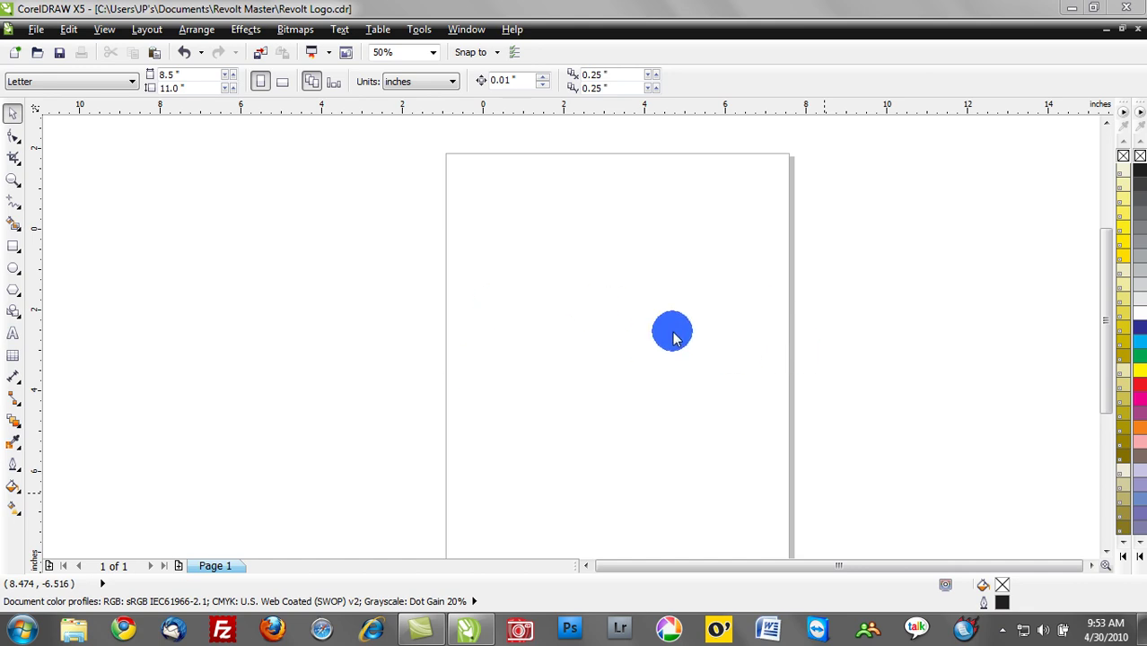
Enter a custom page size in feet: width 6 and height 3
scroll(712, 384, "down", 1)
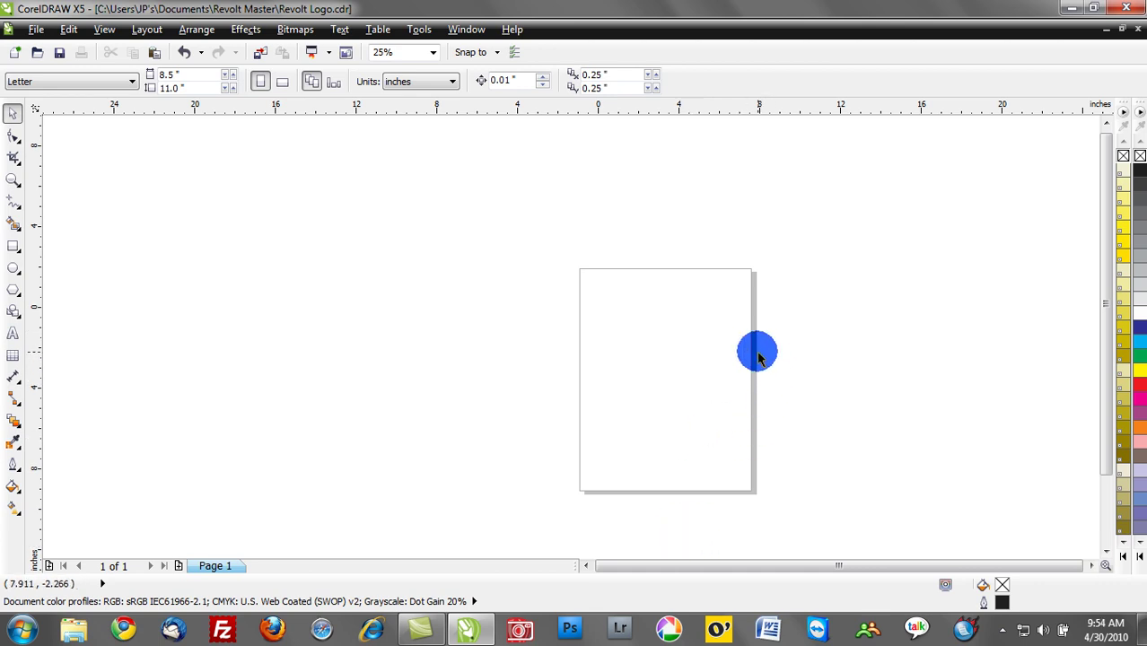
scroll(760, 315, "up", 1)
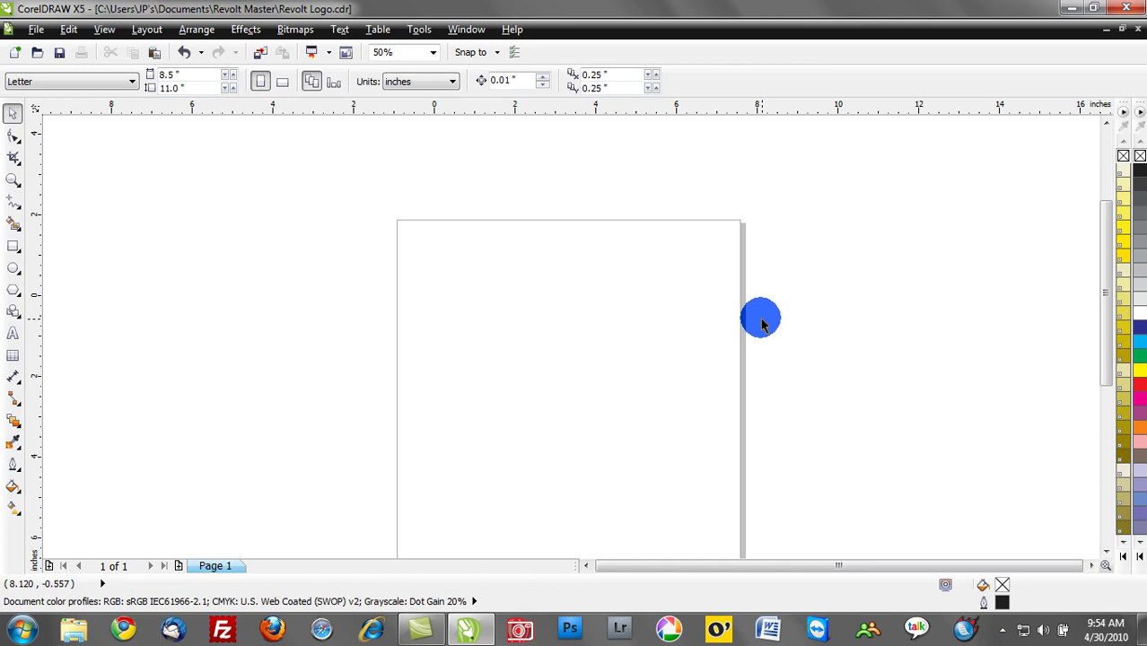
double_click(743, 272)
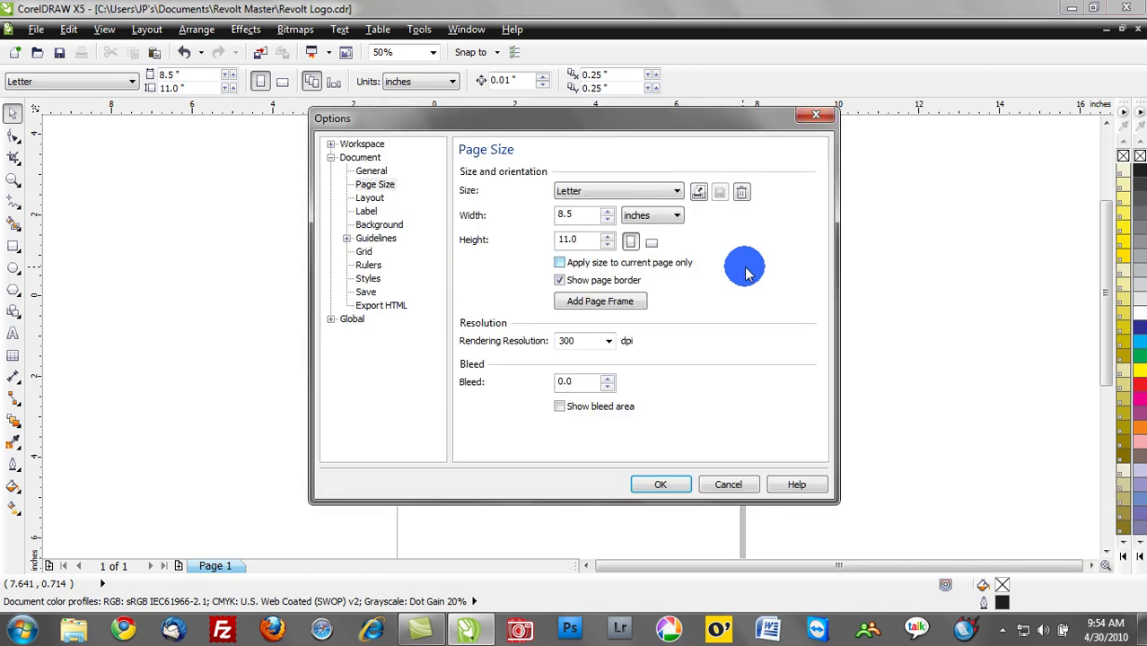
left_click(679, 215)
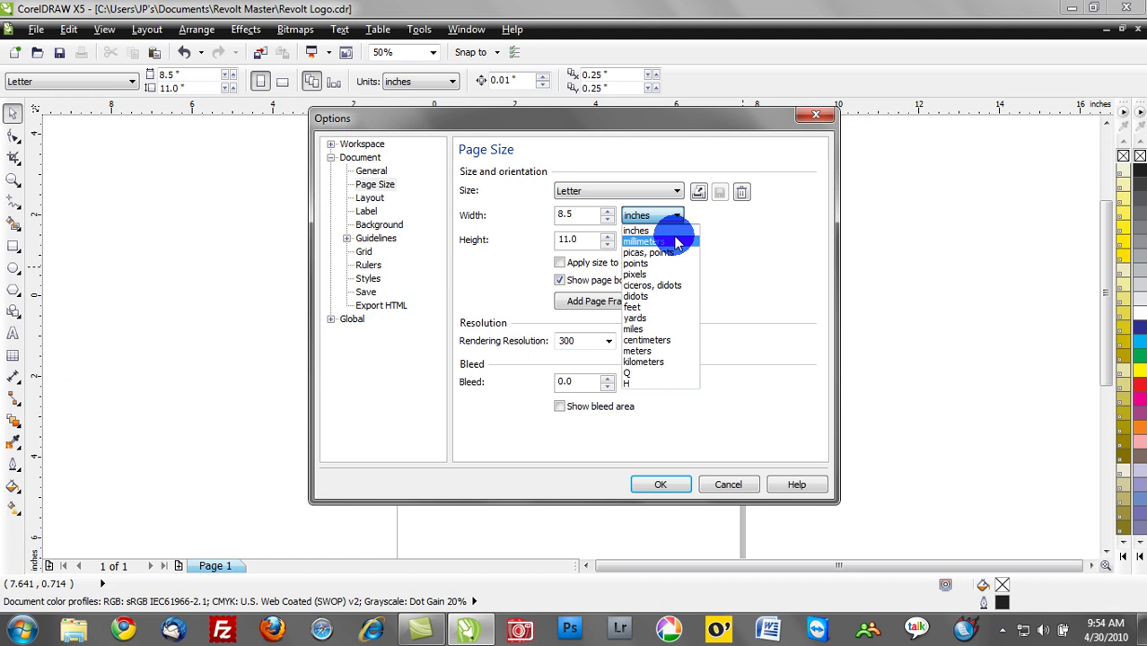
left_click(638, 309)
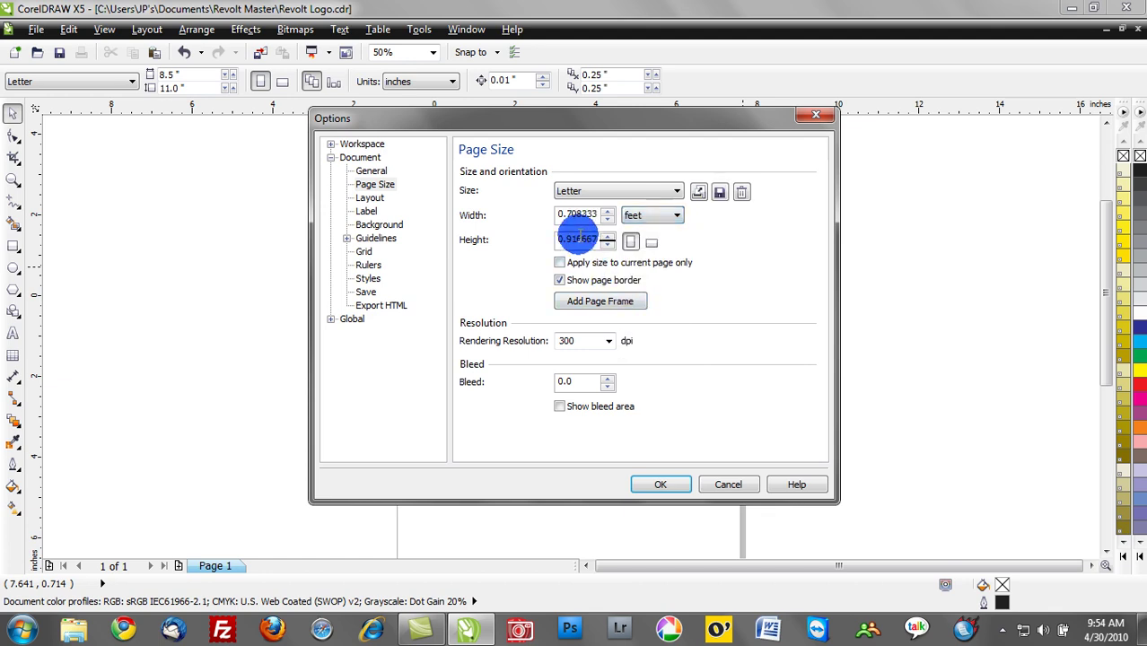
left_click_drag(558, 213, 633, 213)
type("6")
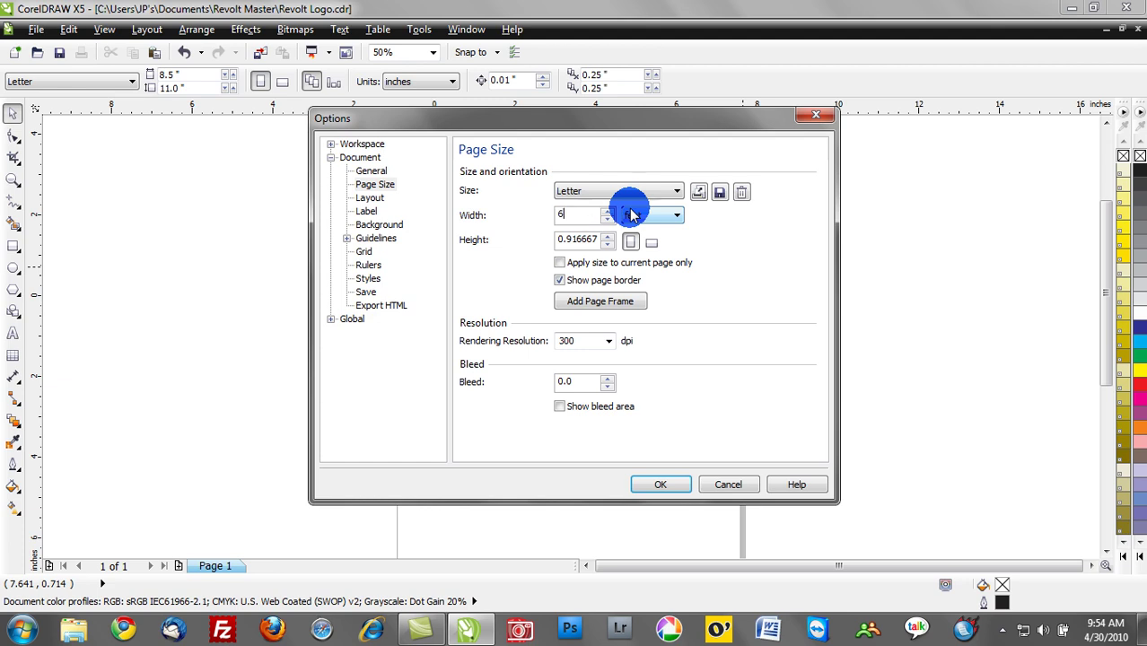
key("Tab")
key("Tab")
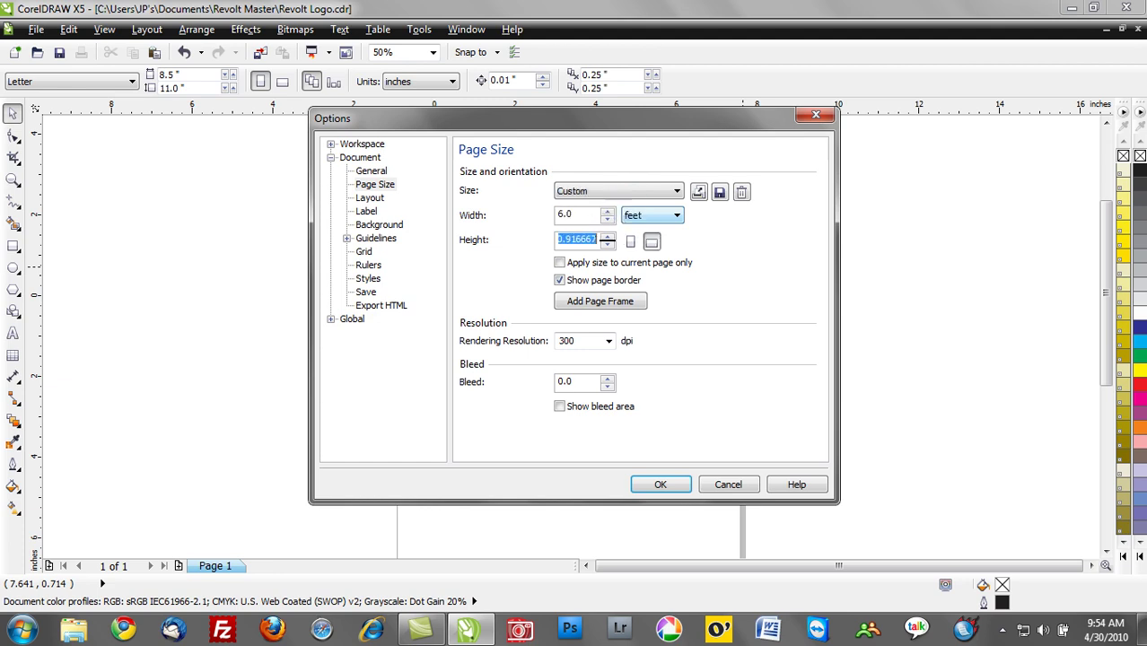
type("6")
key("BackSpace")
type("3")
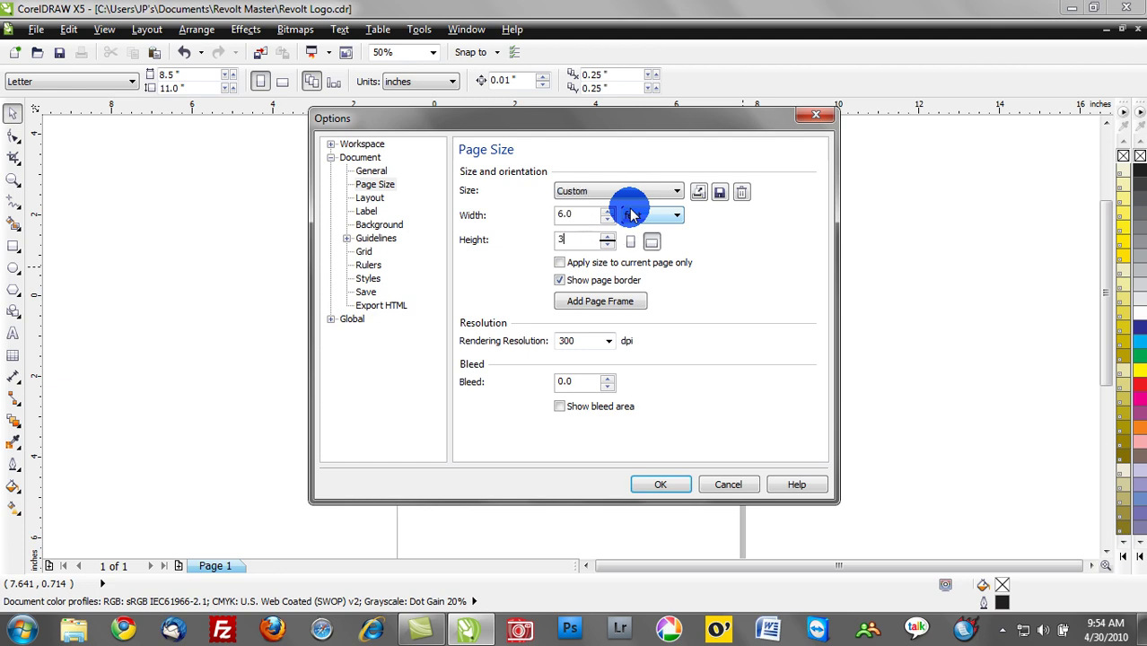
Apply the 6 × 3 ft size and zoom to fit the new landscape page
left_click(645, 484)
scroll(640, 468, "down", 4)
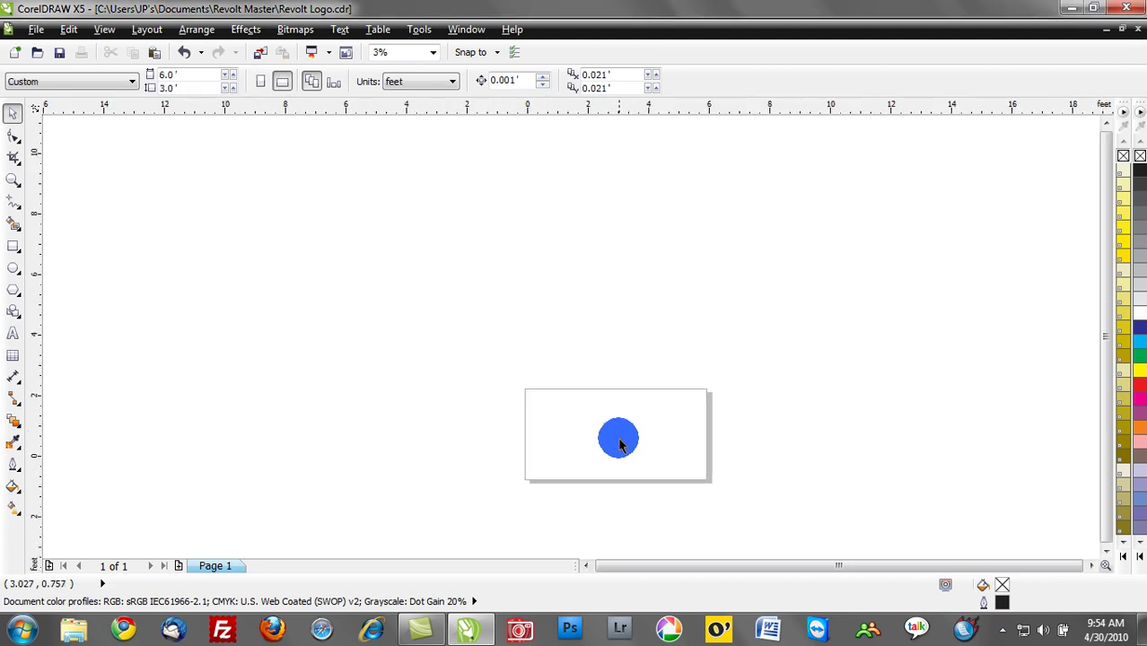
scroll(628, 458, "up", 1)
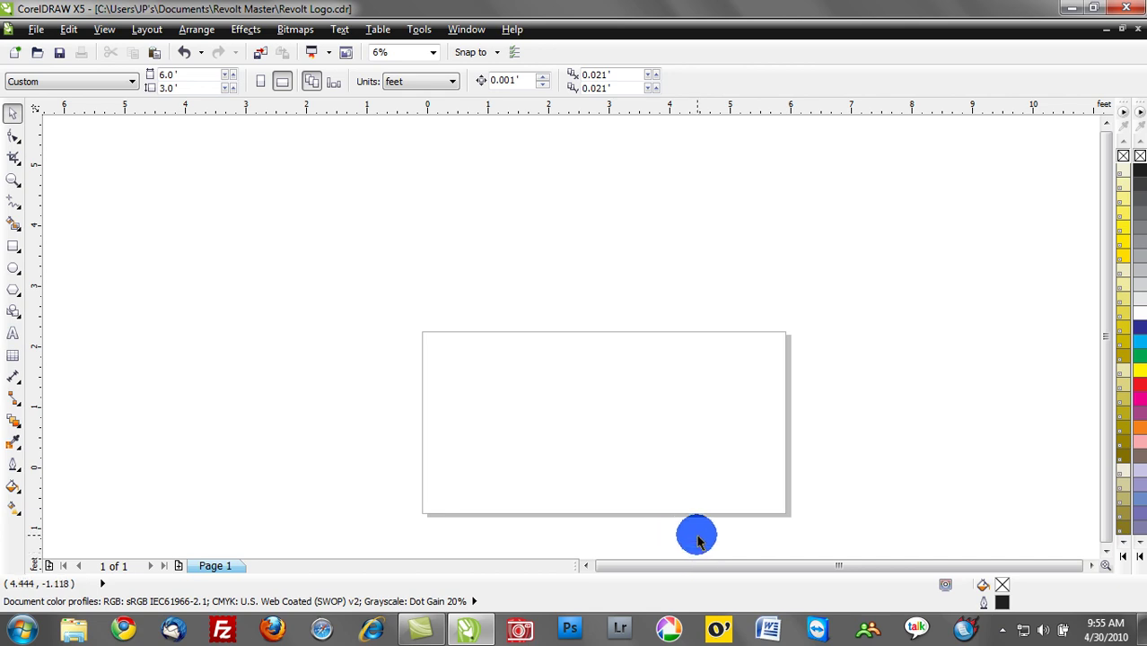
Start File > Save As Template to the Desktop with the file name 'sign blank'
left_click(35, 29)
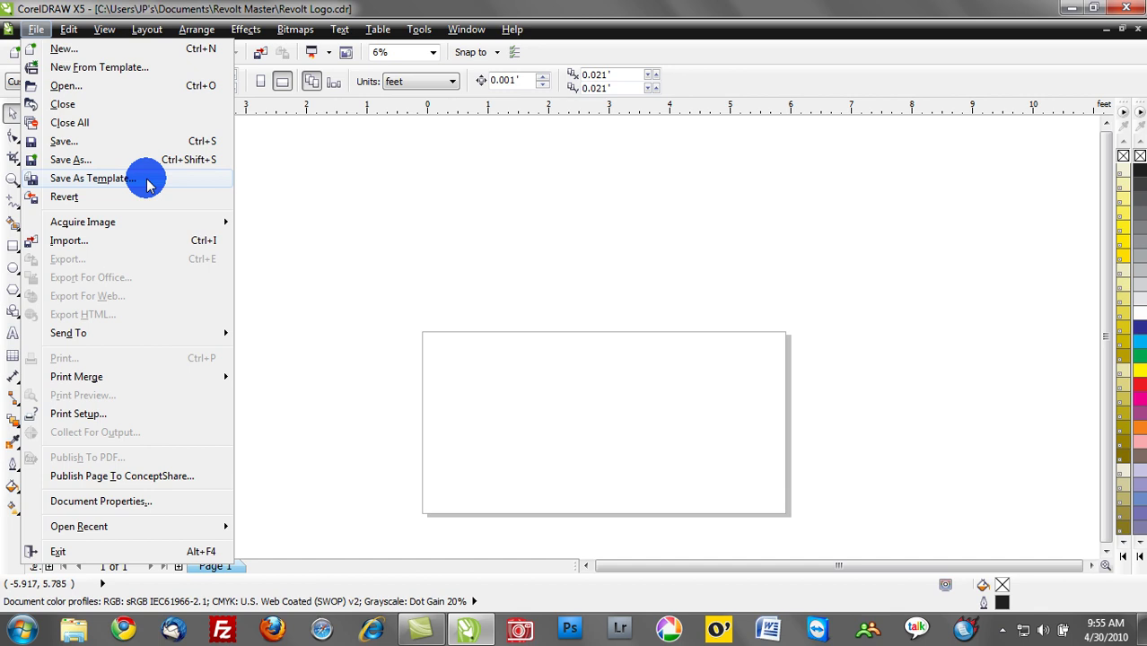
left_click(108, 180)
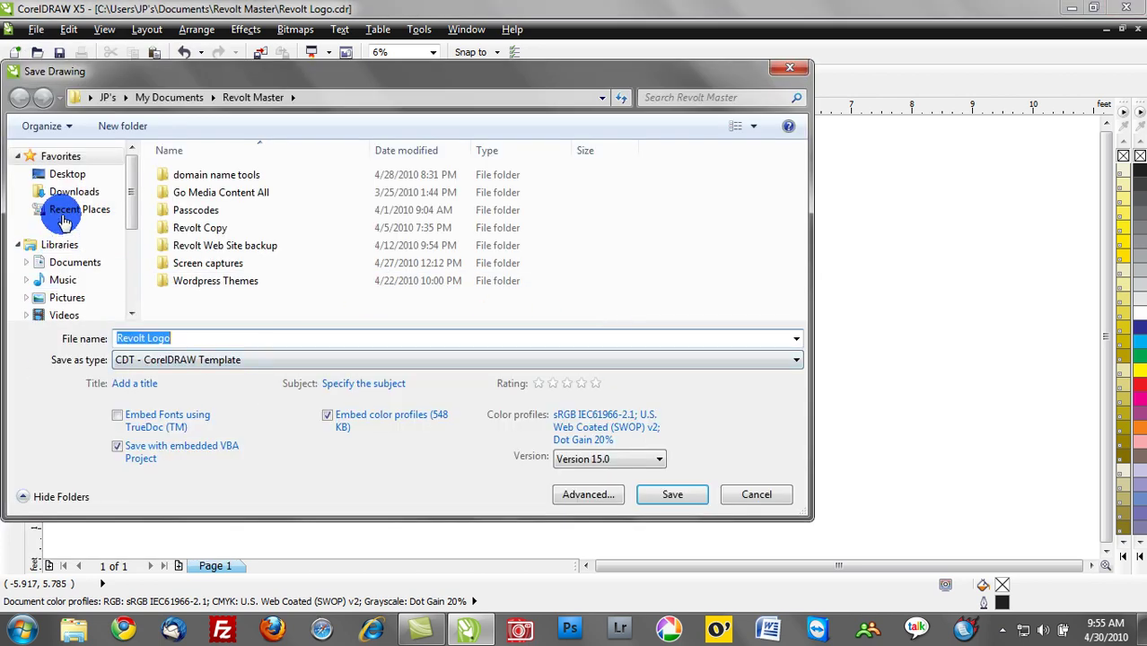
left_click(61, 175)
left_click(202, 341)
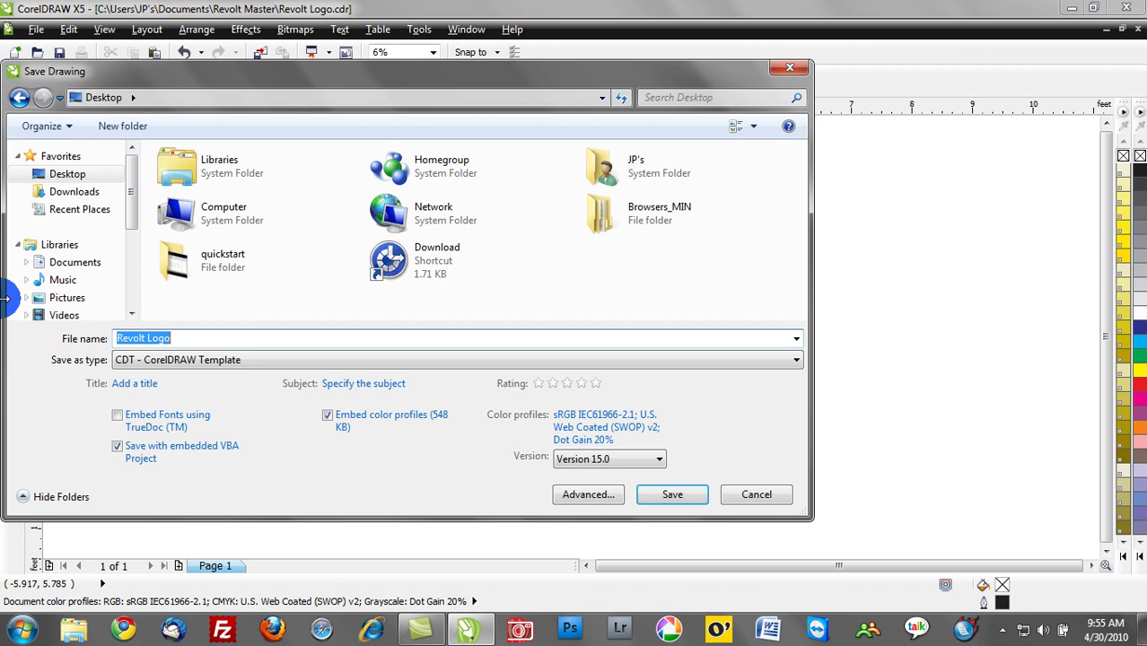
type("sign blank")
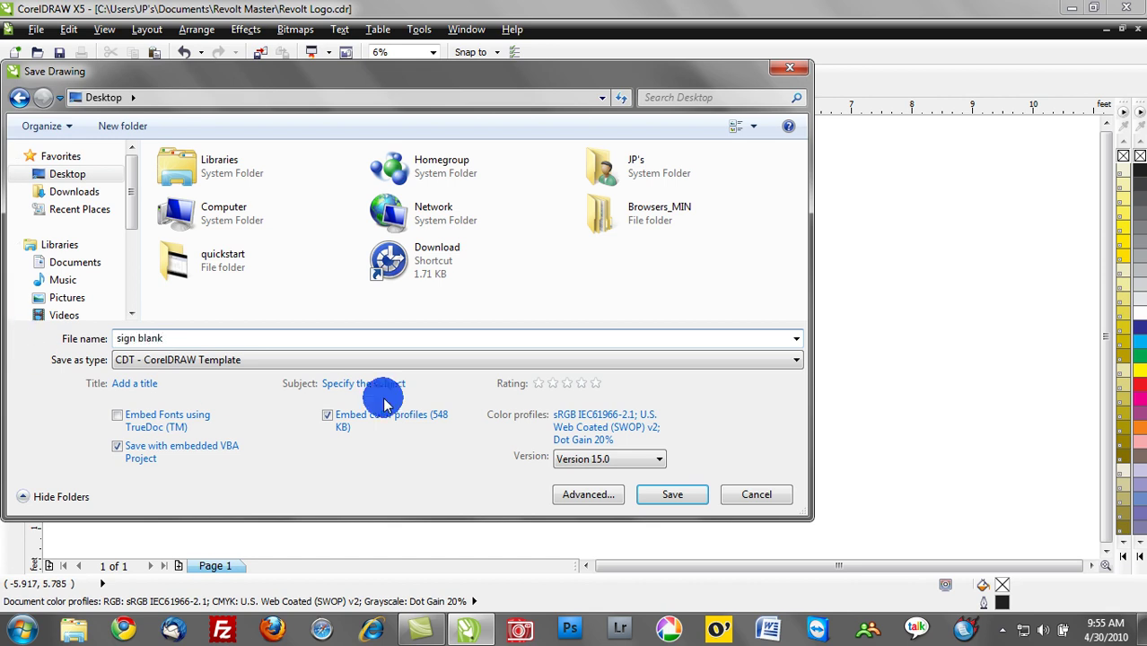
Save the template, naming it '6X3 Ft' with type Other, described as 'Signage'
left_click(675, 494)
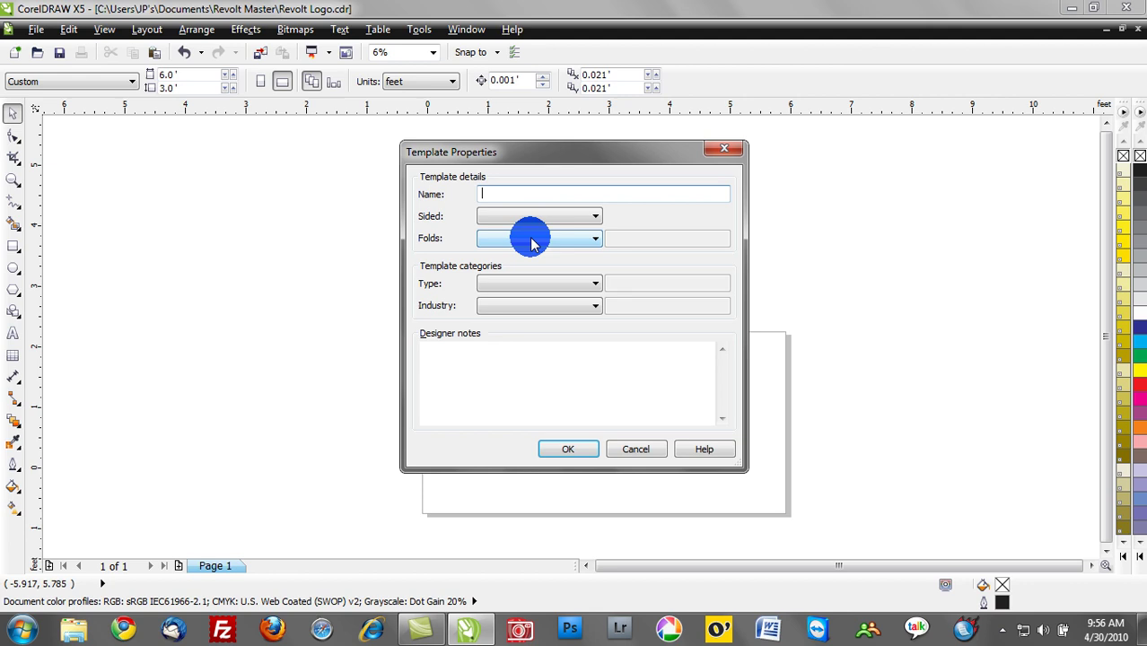
type("6X3 Ft")
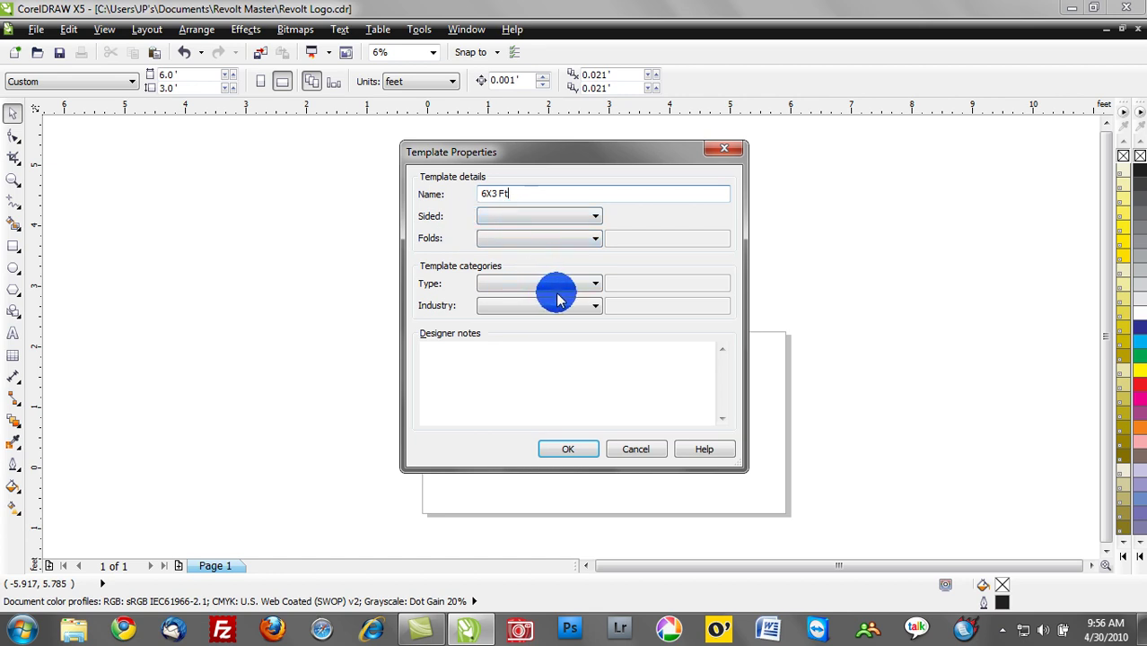
left_click(558, 285)
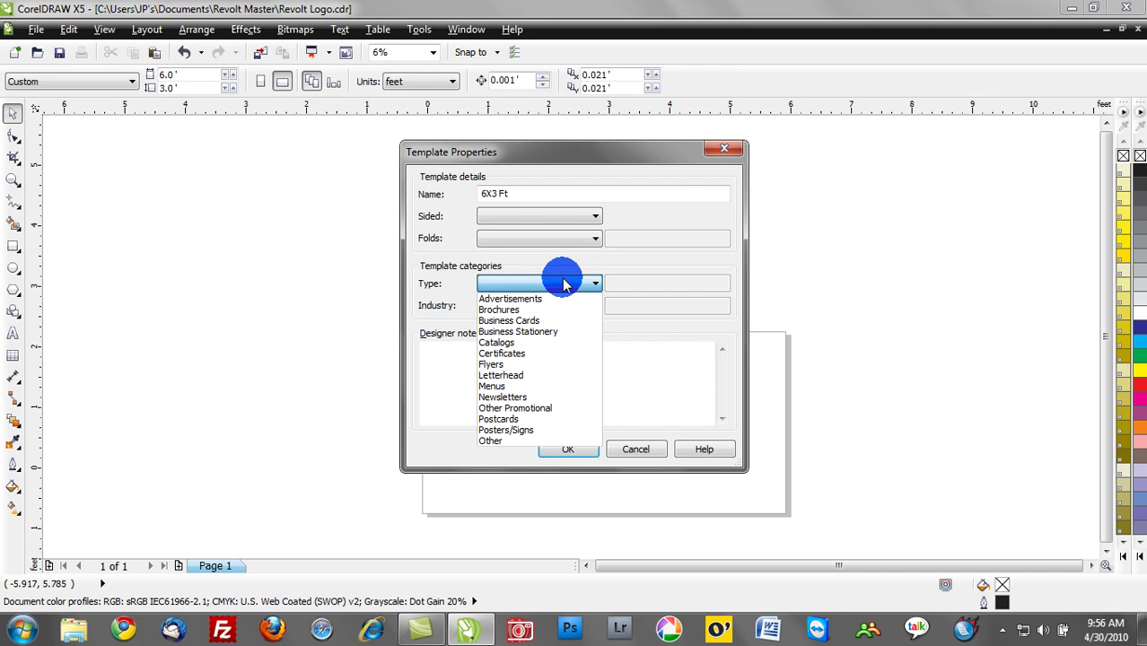
left_click(499, 440)
left_click(624, 282)
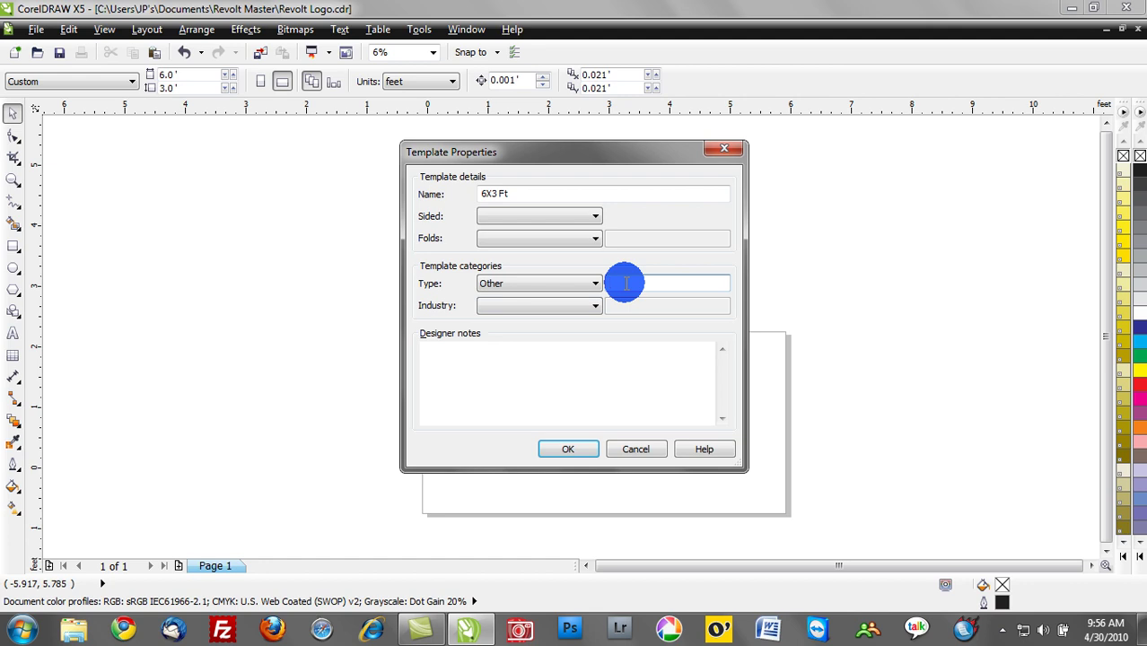
type("Signage")
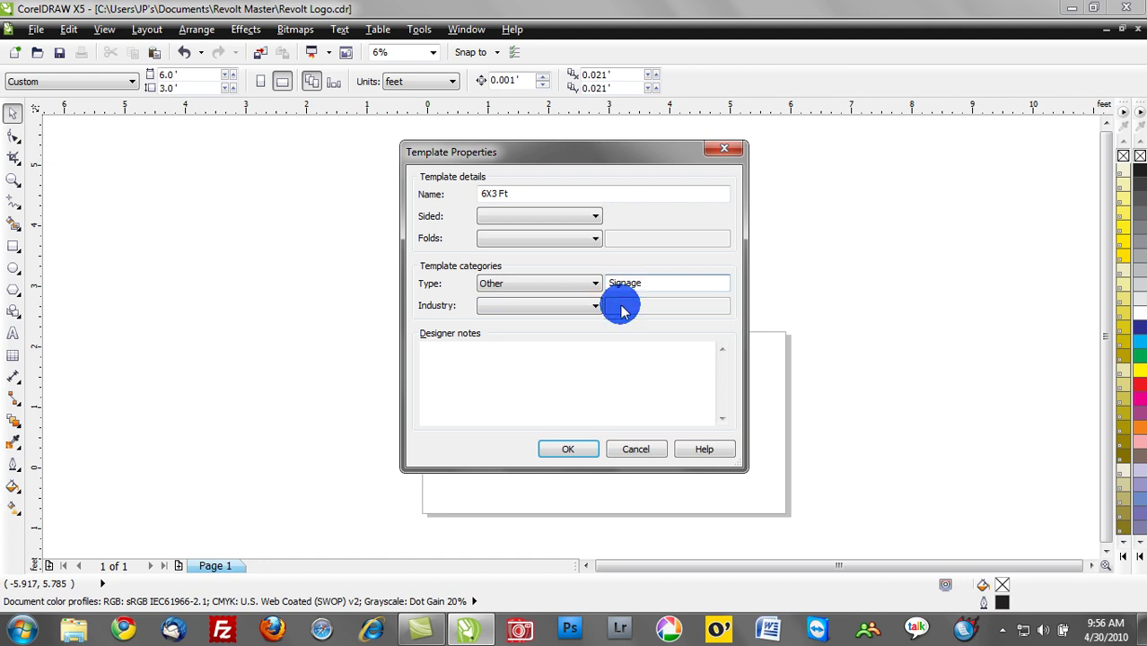
Set the template's industry to Other, described as 'UV', and confirm the properties
left_click(588, 306)
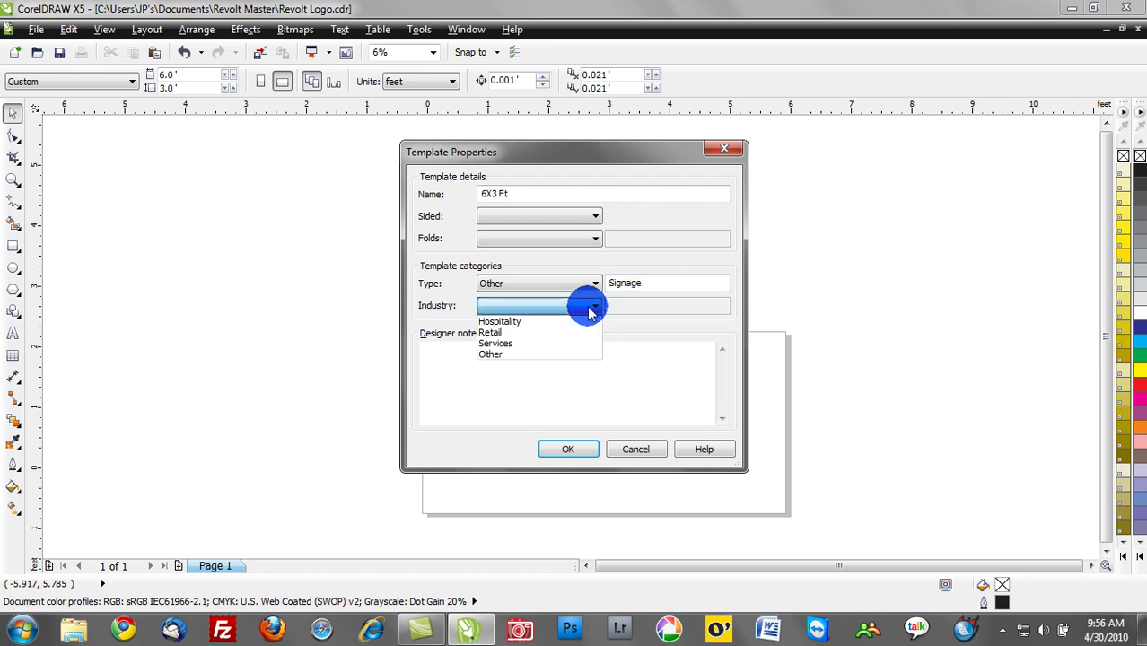
left_click(522, 362)
left_click(575, 311)
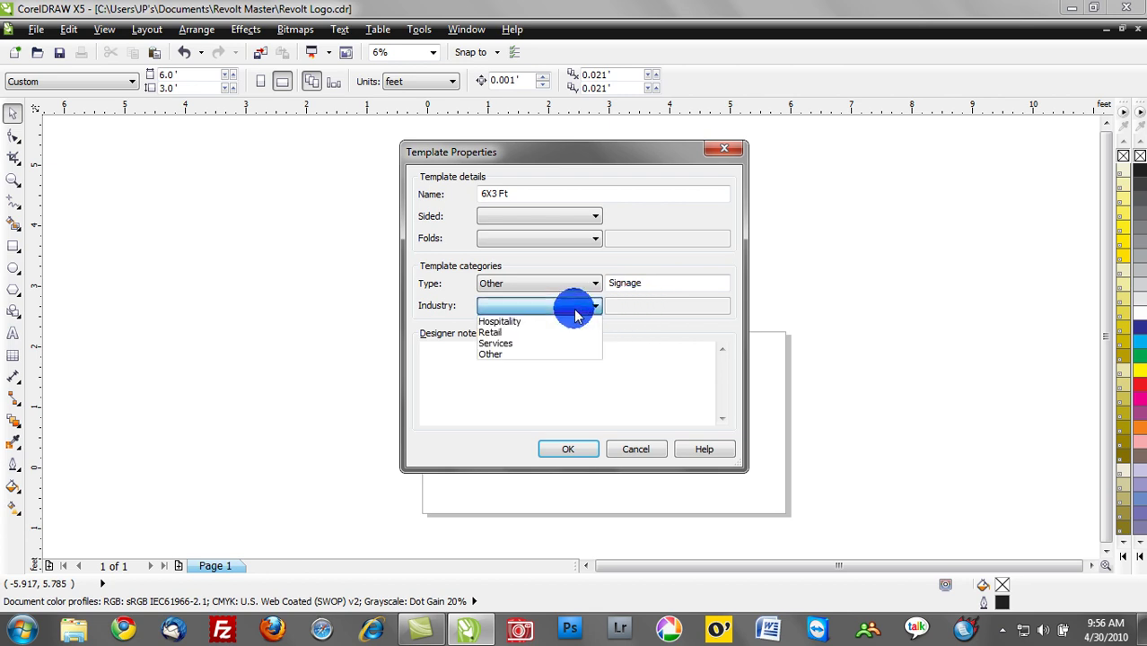
left_click(532, 354)
left_click(631, 307)
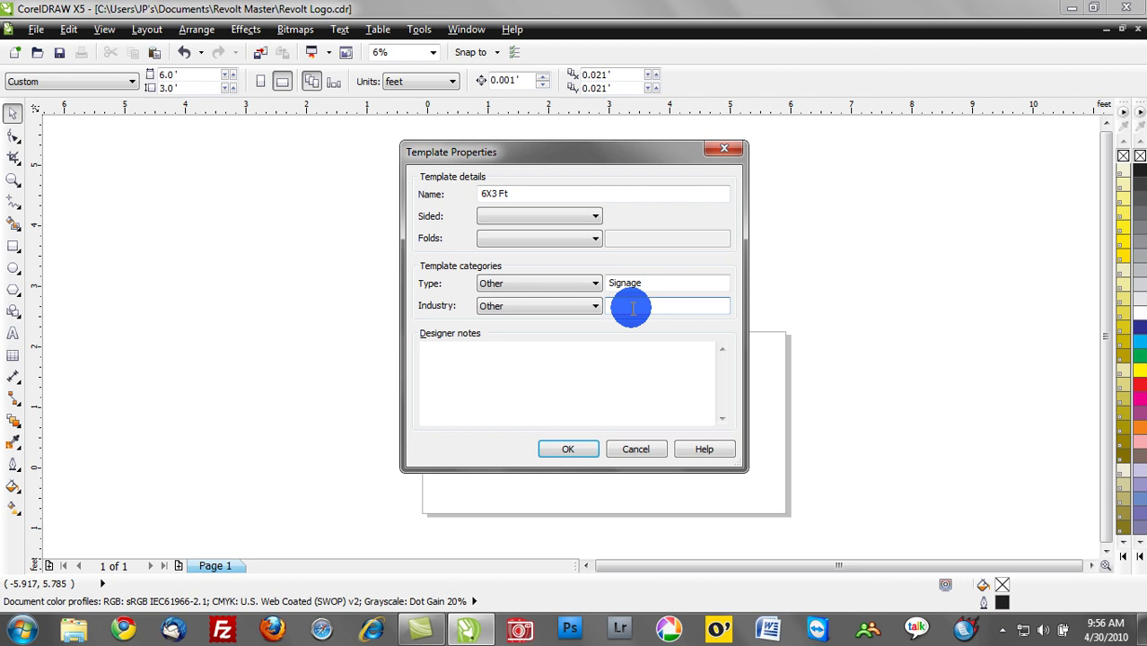
type("UV")
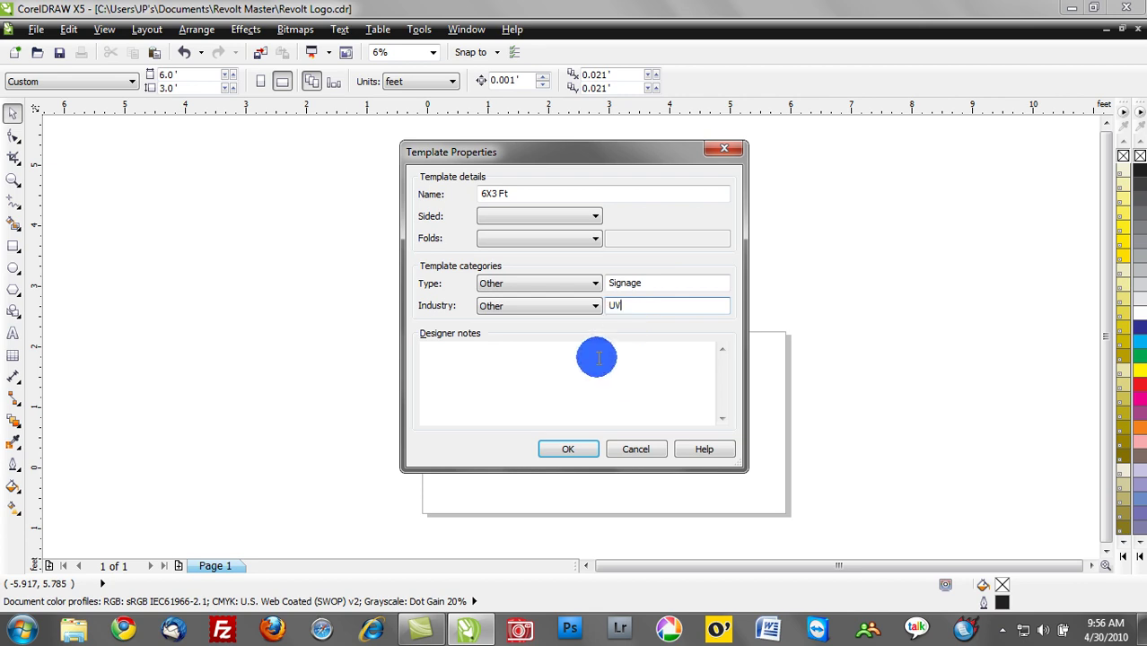
left_click(506, 370)
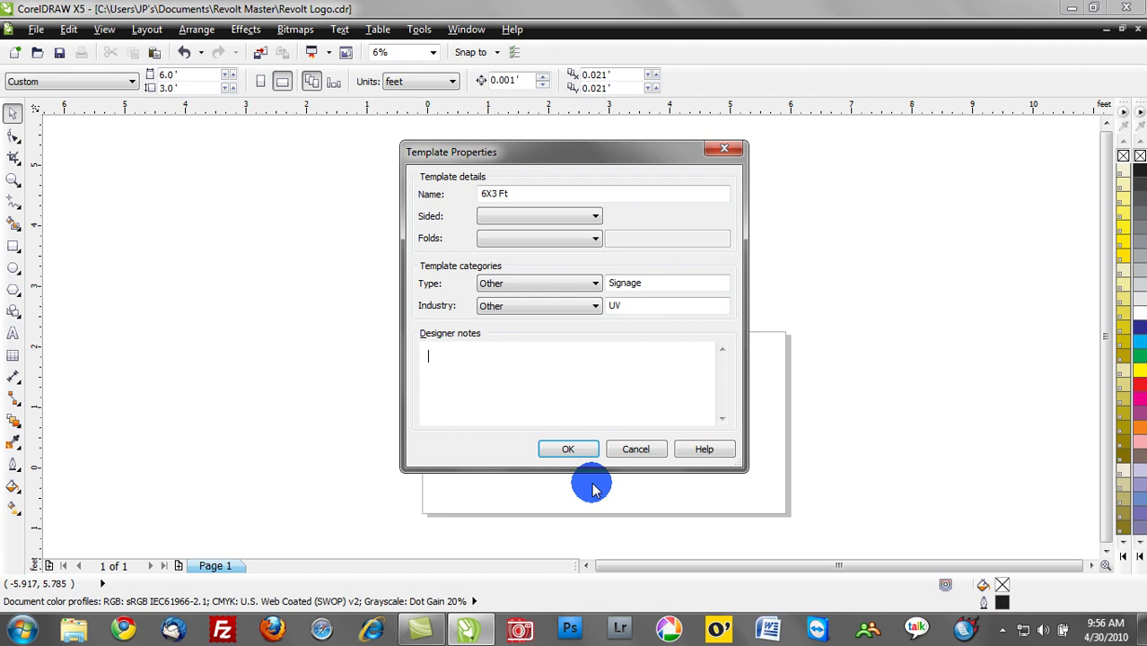
left_click(573, 453)
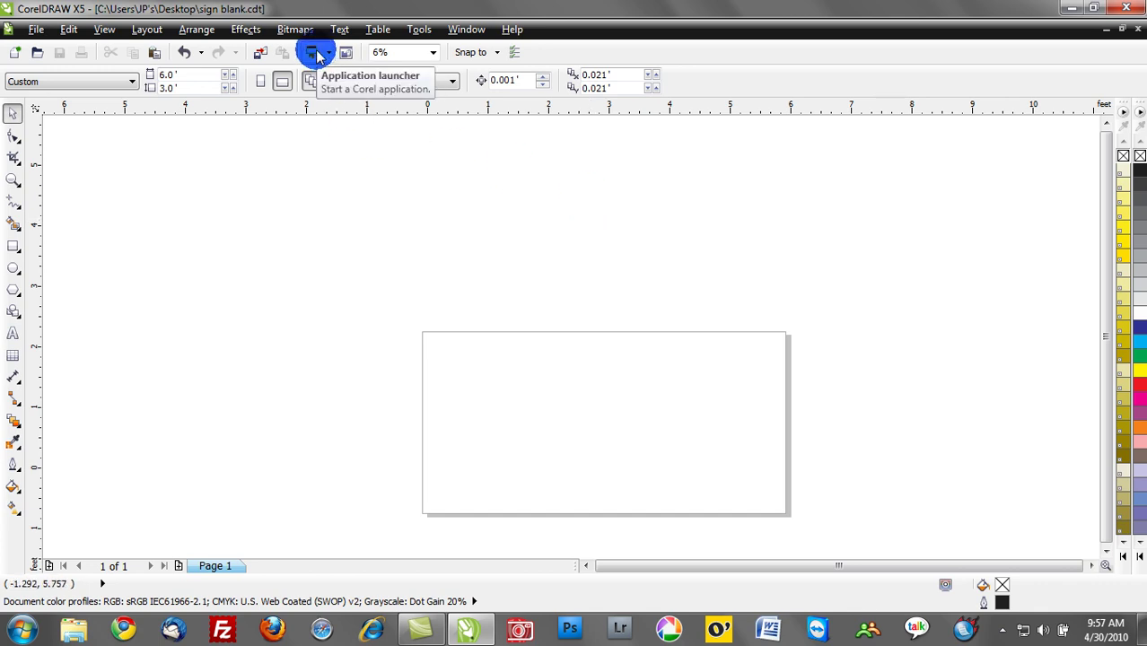
Open the Quick Start welcome screen from the standard toolbar
left_click(347, 54)
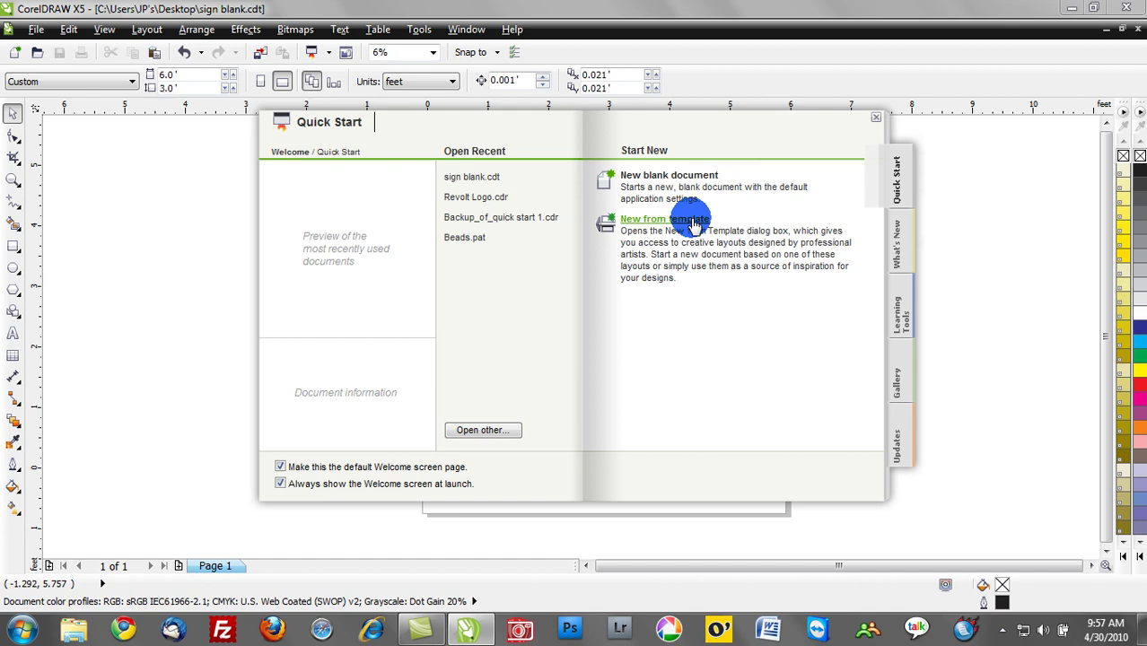
In New From Template, view by Type, filter to My Templates, and select the 6X3 Ft template
left_click(694, 221)
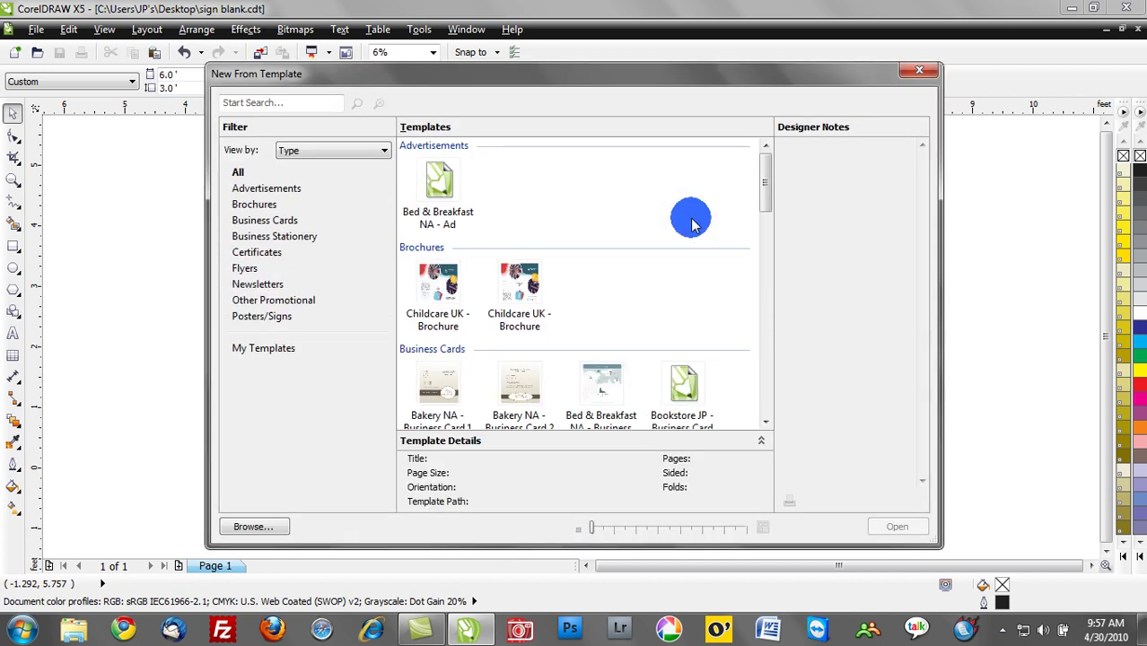
left_click(352, 153)
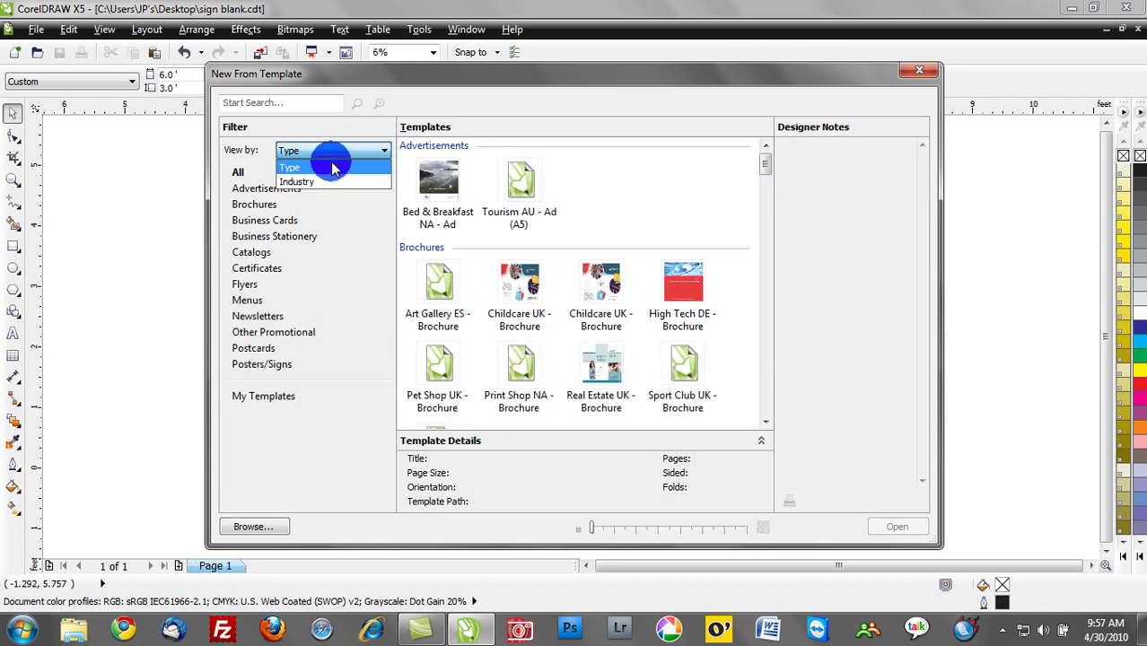
left_click(333, 167)
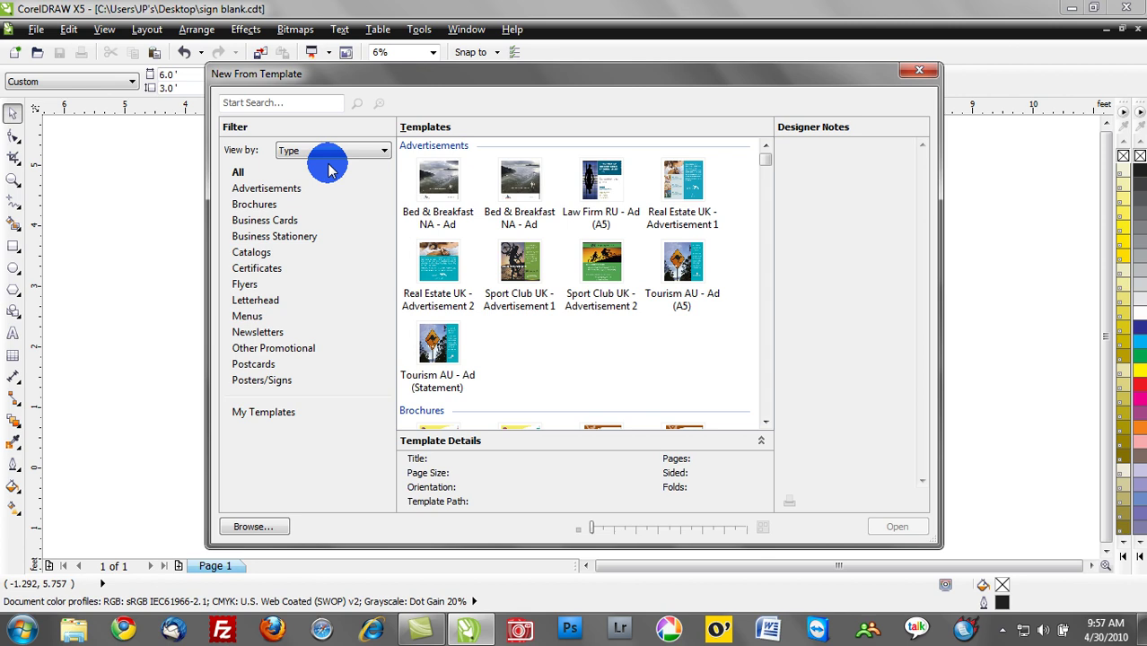
left_click(266, 414)
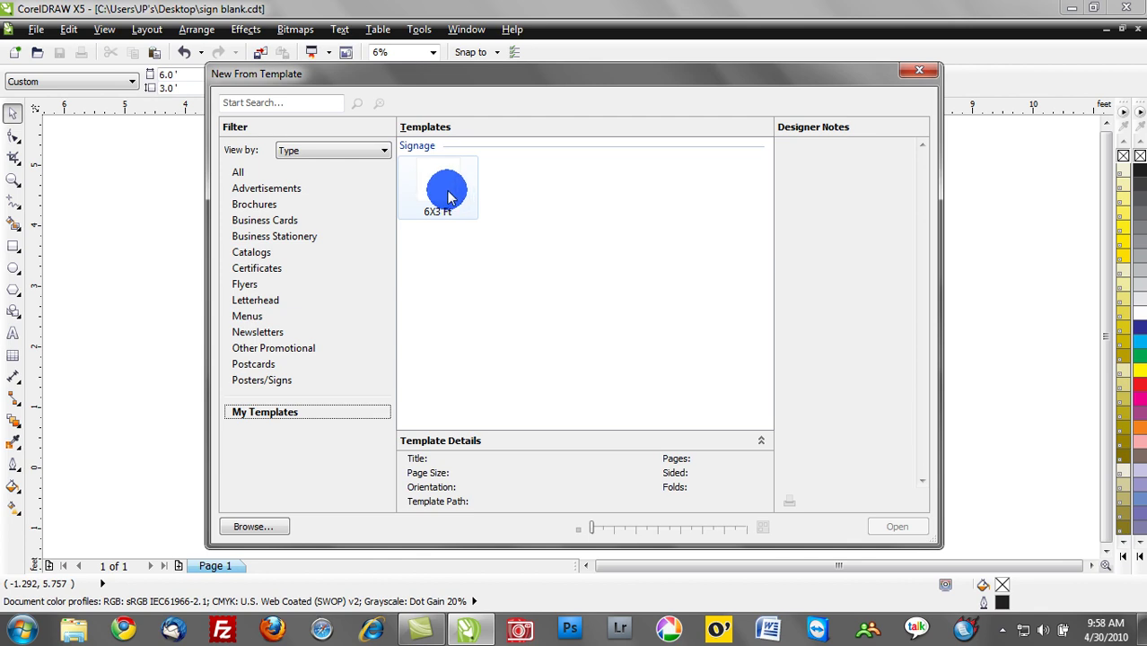
left_click(449, 197)
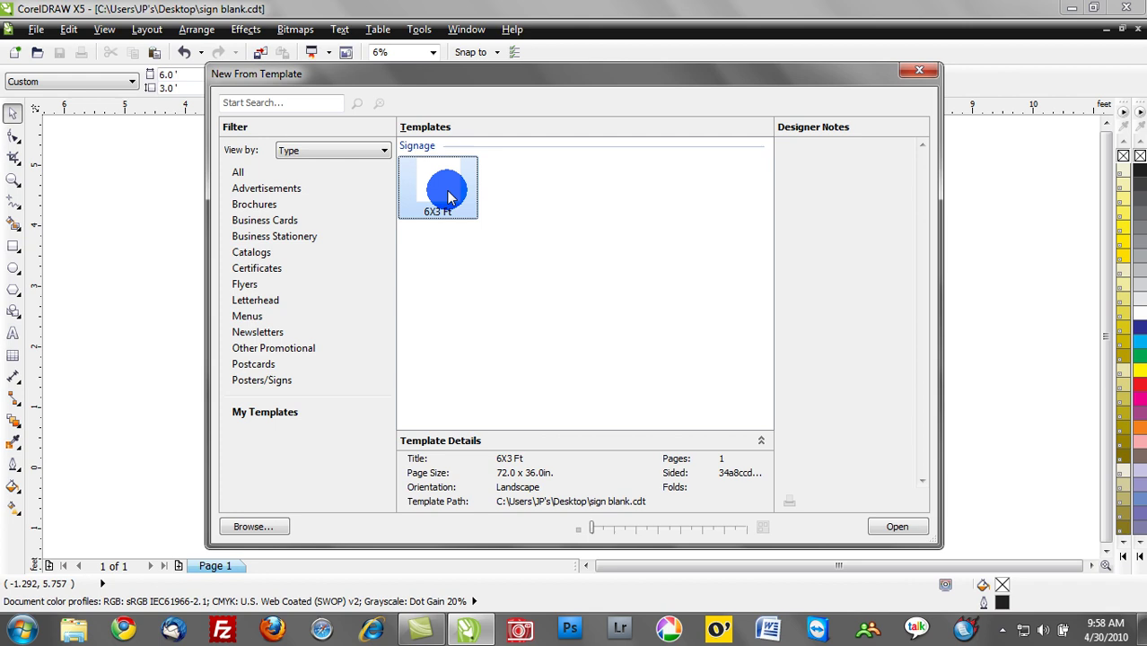